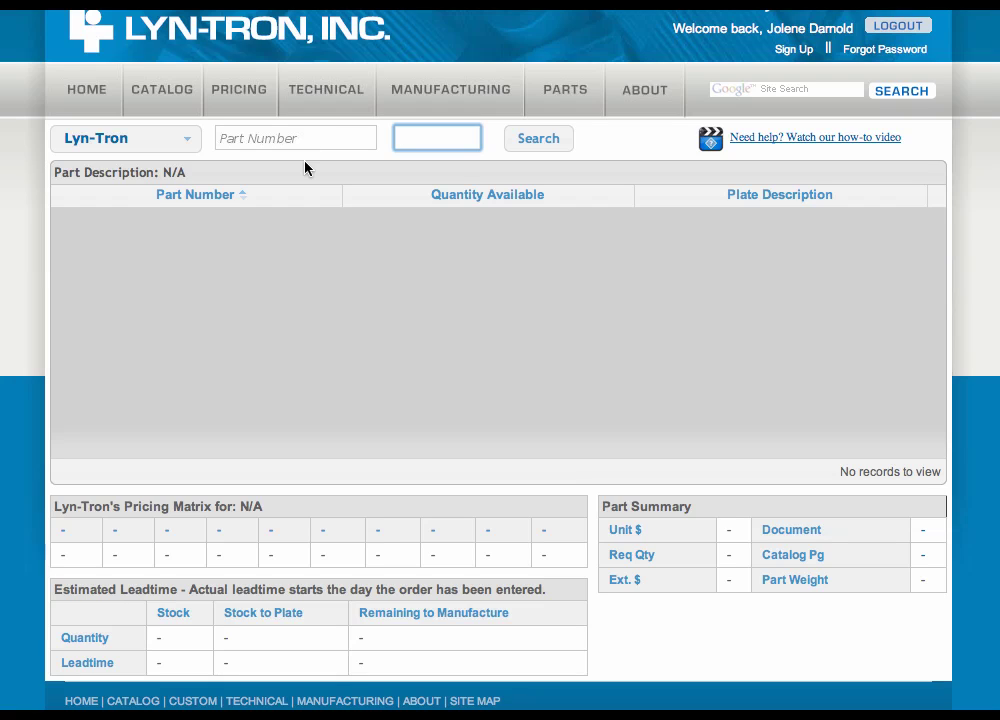
# Look up part ST6979-0.500-00 and load its pricing.
pyautogui.click(183, 148)
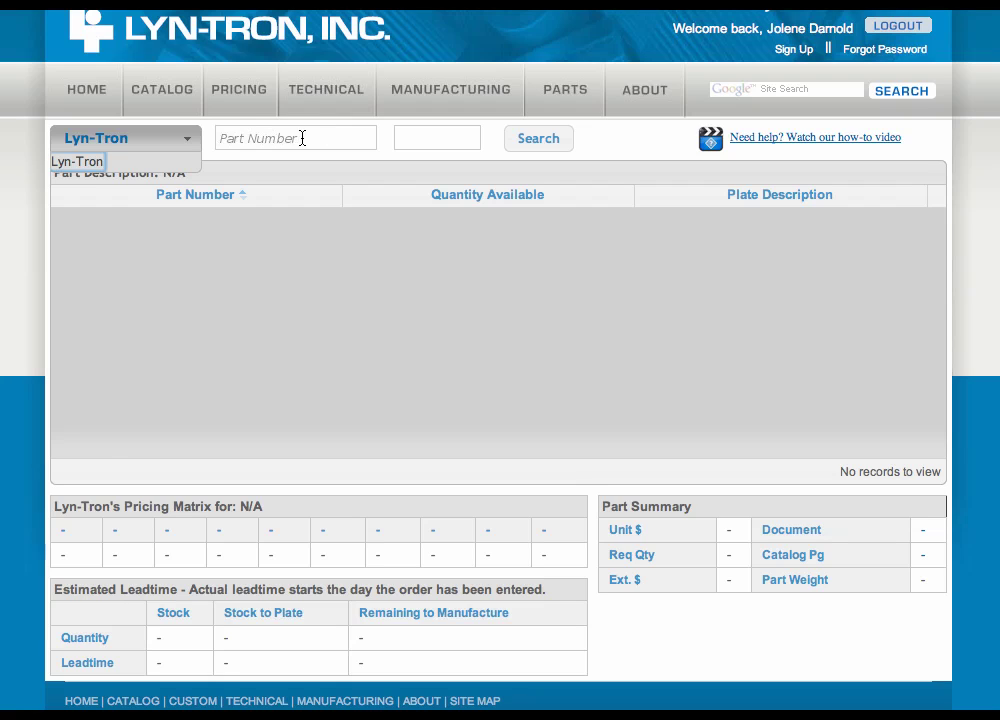
pyautogui.click(302, 138)
pyautogui.click(279, 214)
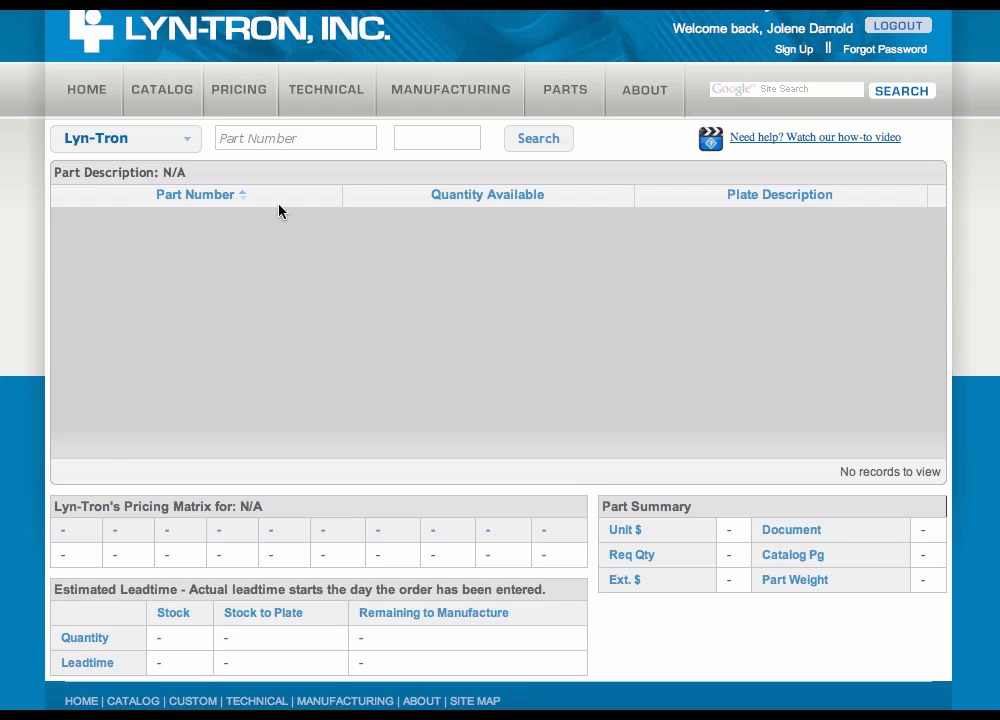
pyautogui.click(302, 142)
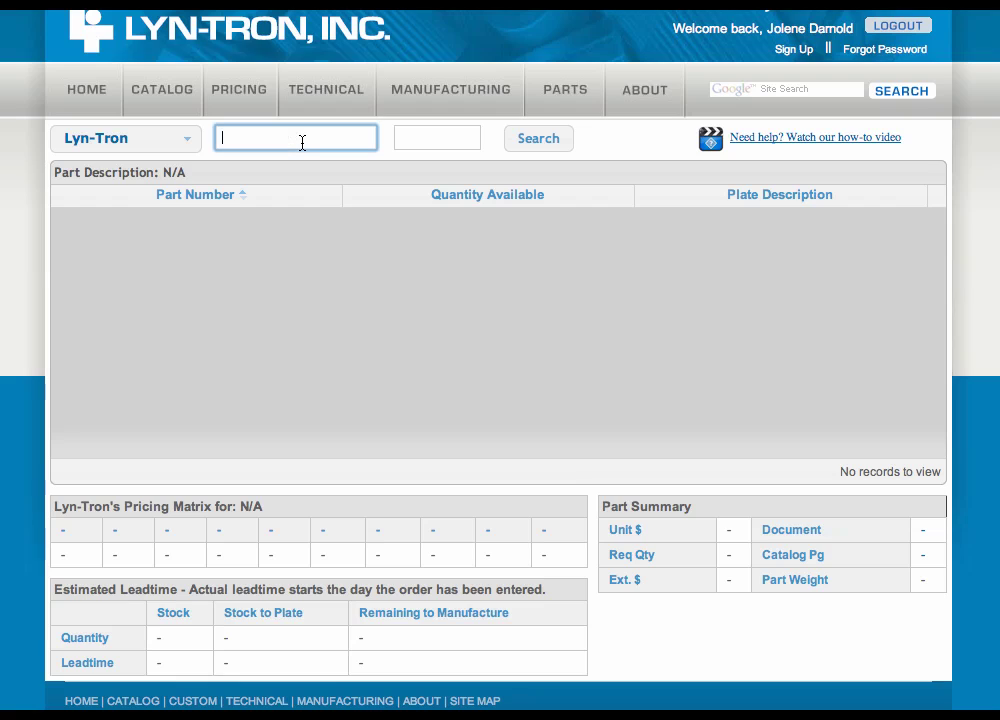
pyautogui.write('ST6979-0.500-00')
pyautogui.press('Return')
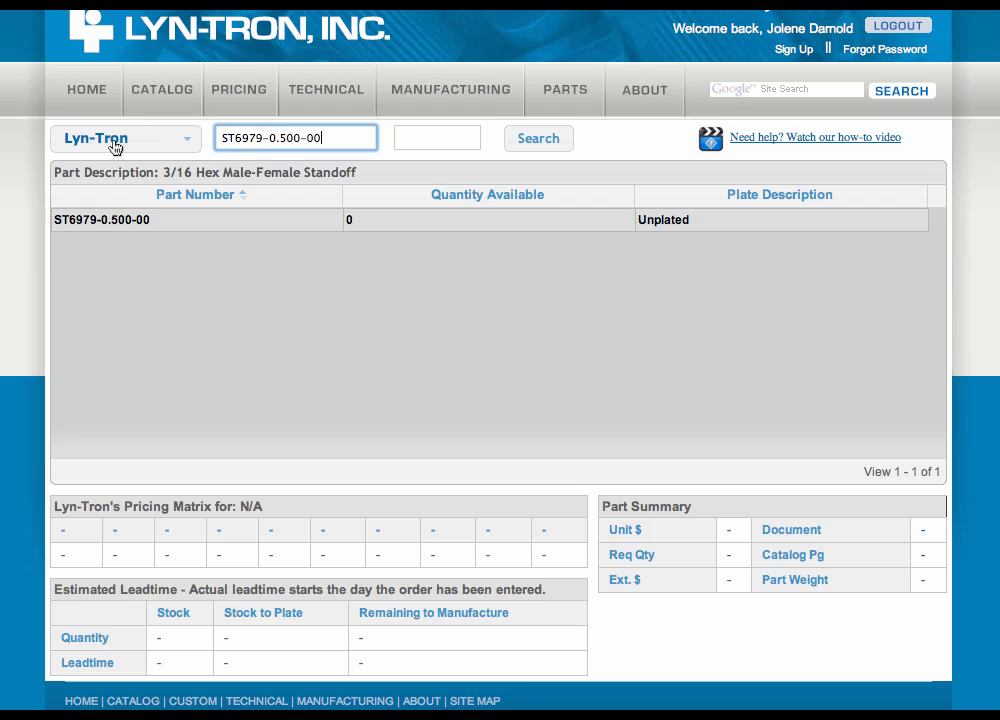
pyautogui.click(104, 215)
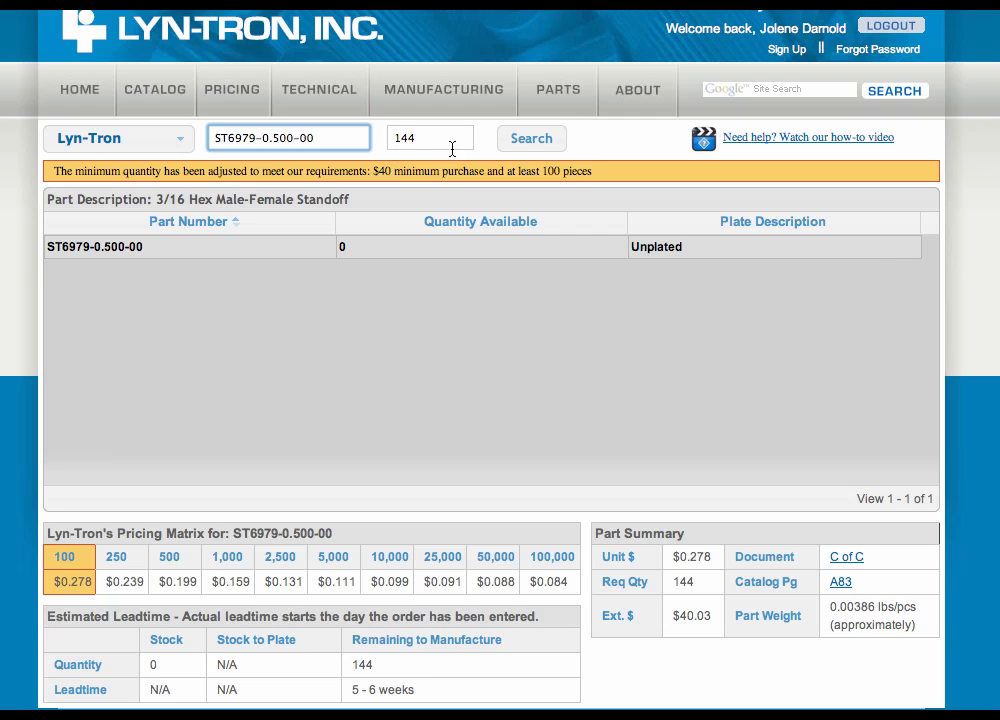
# Reprice ST6979-0.500-00 at 500 pieces: $0.199 each, $99.50 total, 5–6 weeks.
pyautogui.doubleClick(405, 138)
pyautogui.write('500')
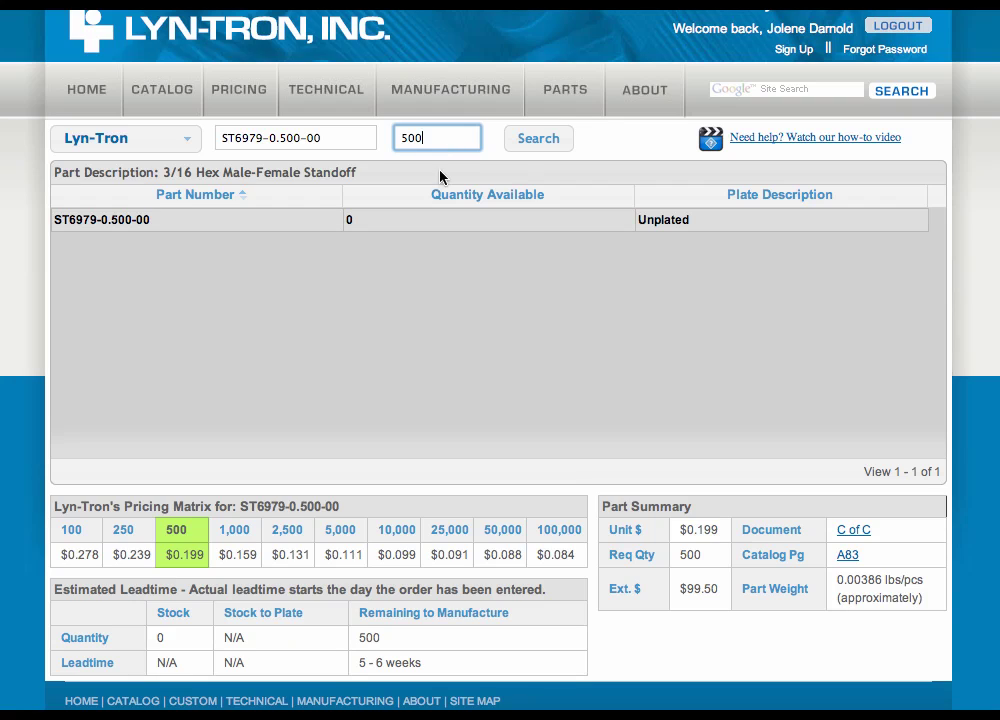
pyautogui.click(536, 141)
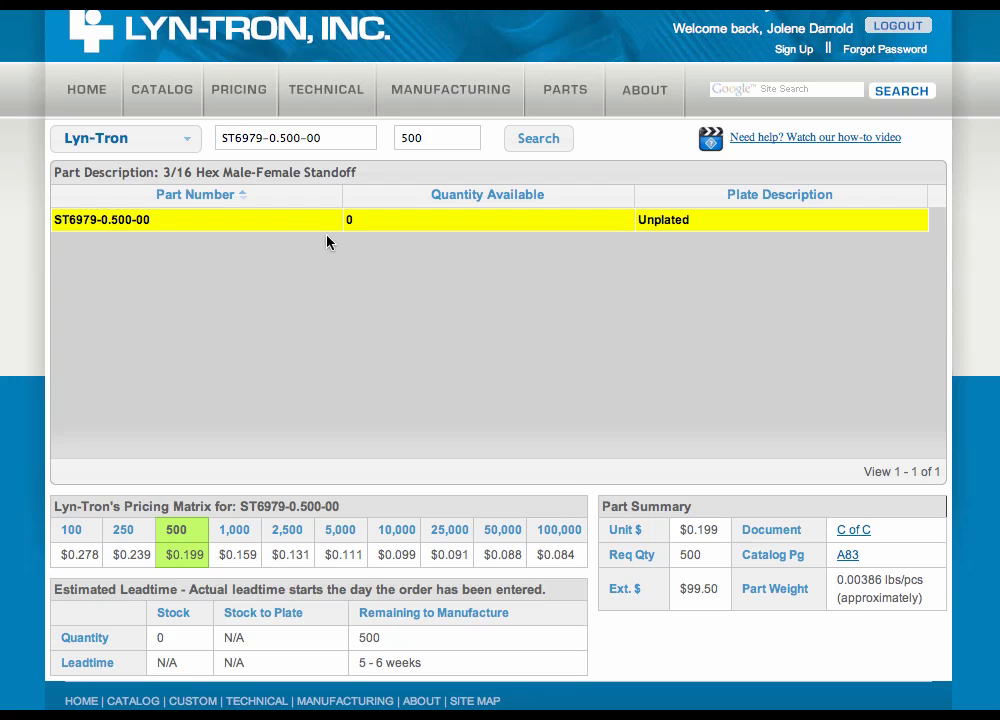
# Reset the form and search part ST9411 to list its nine plating variants at quantity 361.
pyautogui.click(340, 138)
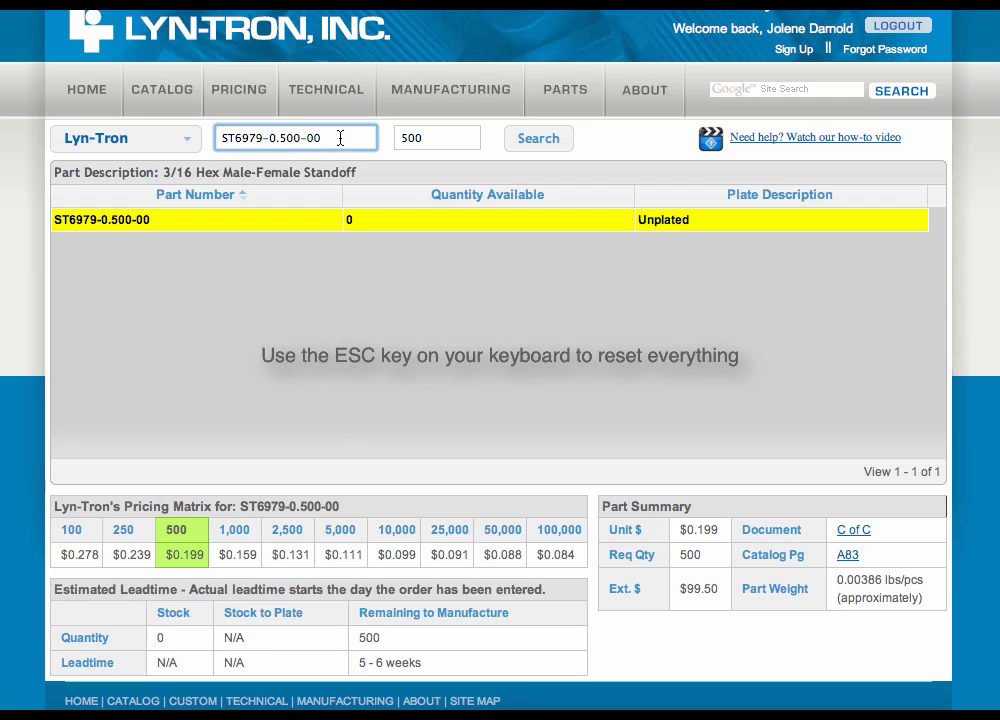
pyautogui.press('Escape')
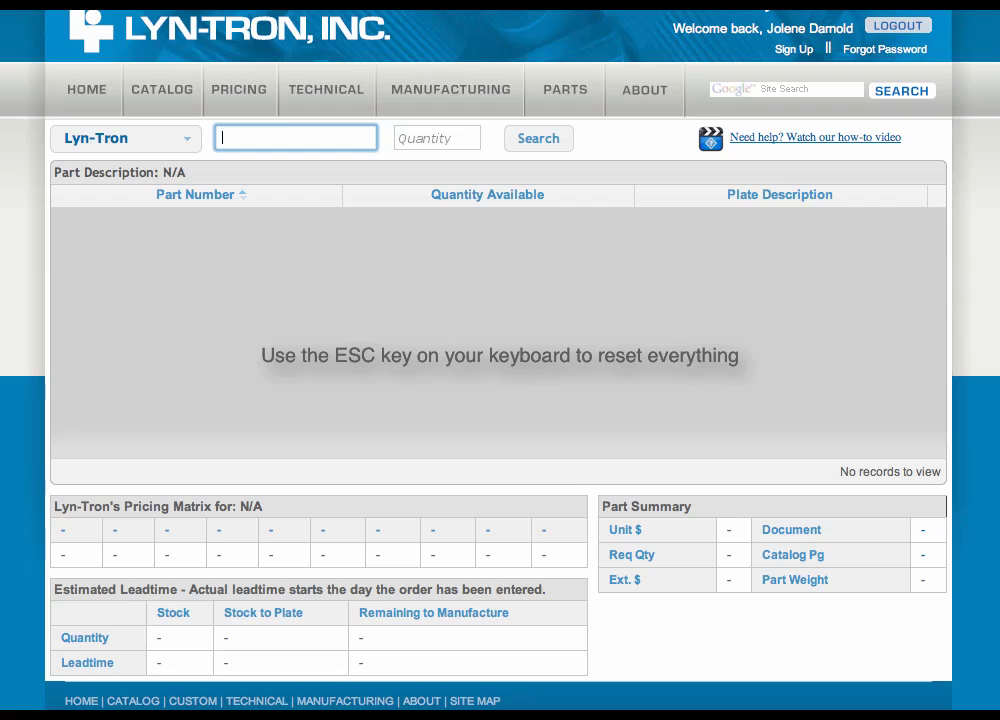
pyautogui.write('ST9411-')
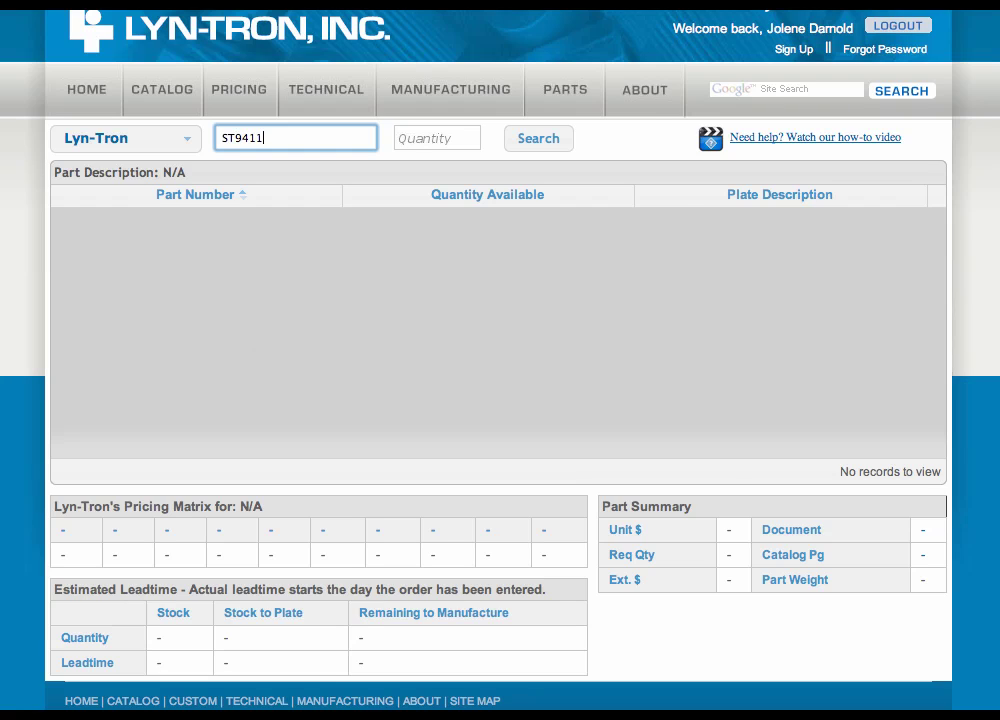
pyautogui.write('00')
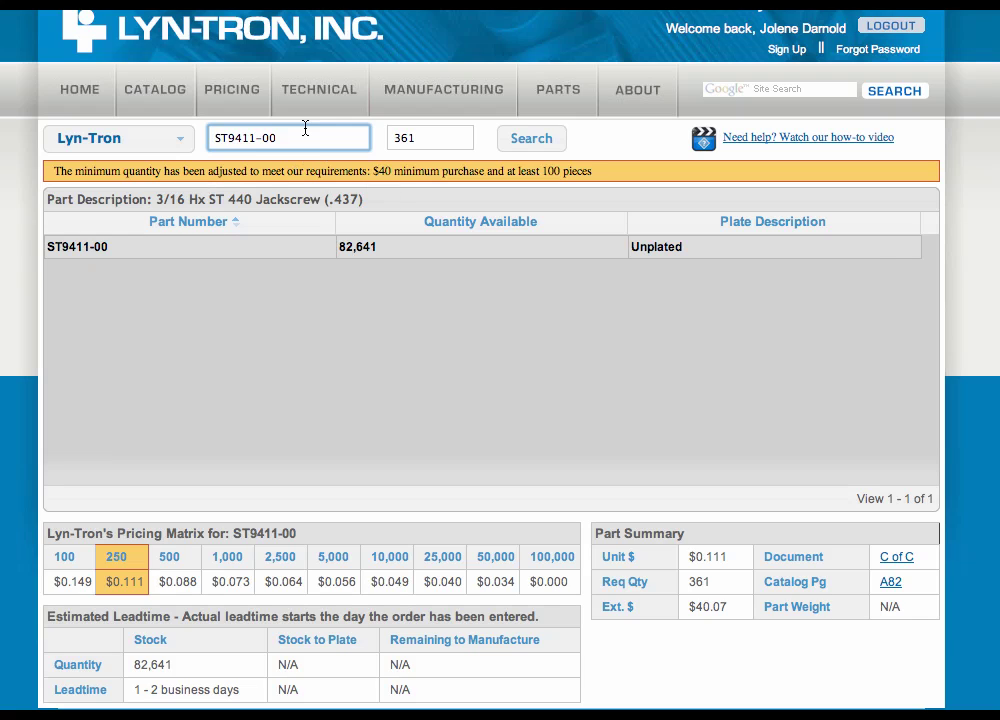
pyautogui.press('BackSpace')
pyautogui.press('BackSpace')
pyautogui.press('BackSpace')
pyautogui.press('BackSpace')
pyautogui.write('1')
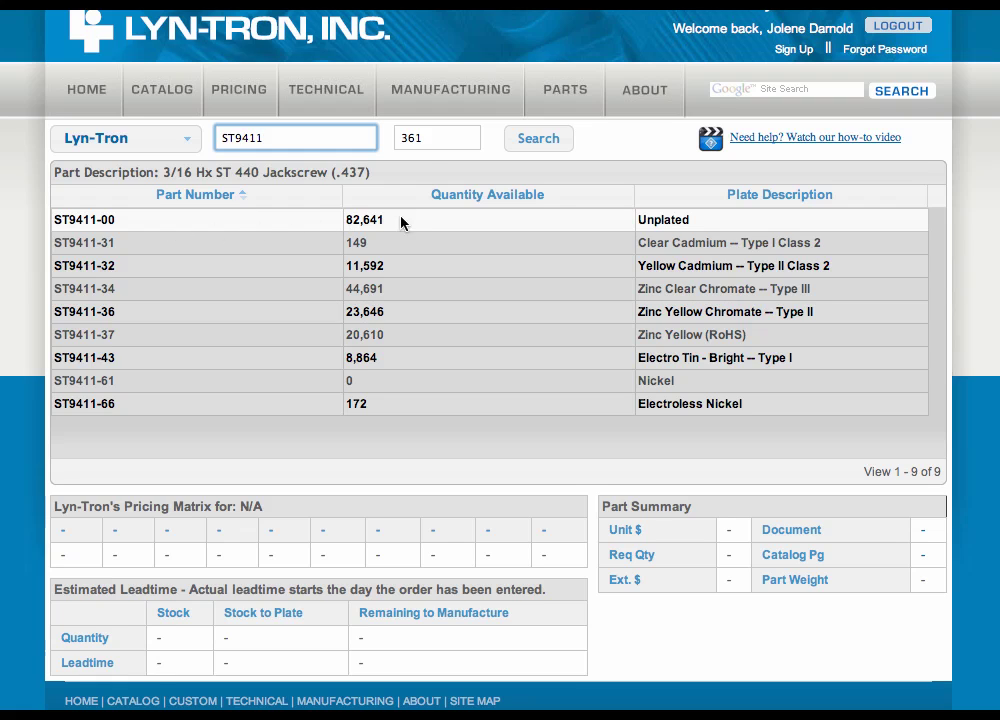
# Load the ST9411-36 zinc yellow chromate variant and set the quantity to 50000.
pyautogui.click(183, 313)
pyautogui.click(425, 145)
pyautogui.press('BackSpace')
pyautogui.press('BackSpace')
pyautogui.press('BackSpace')
pyautogui.write('50000')
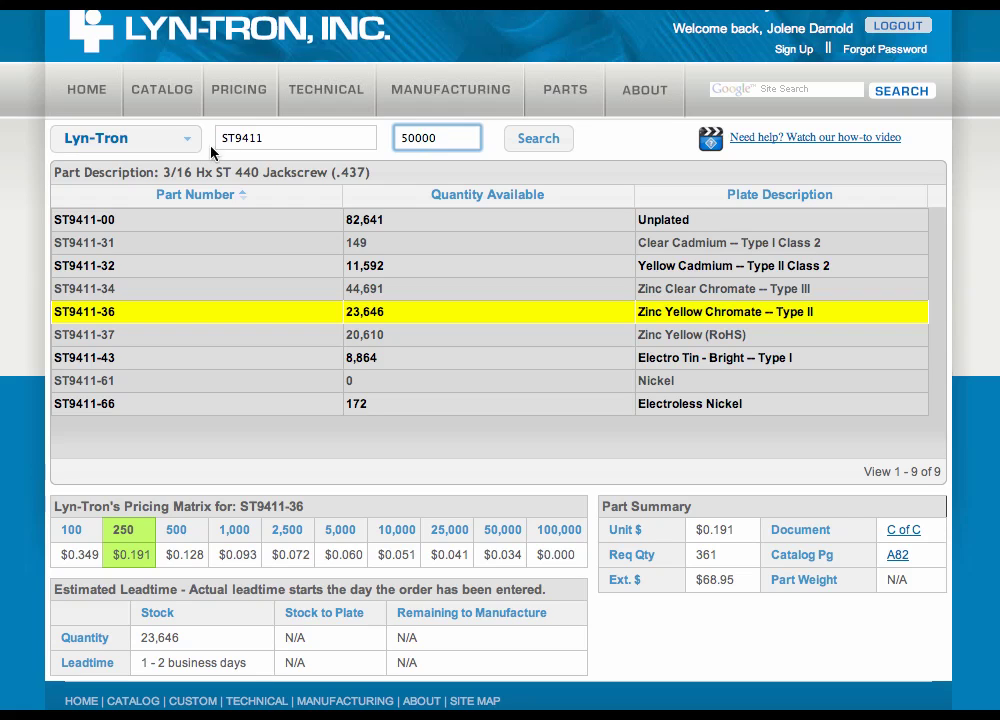
# Switch the part to ST9411-34 for a $1,700.00 total, then begin entering ST6979-0.500-34.
pyautogui.click(288, 137)
pyautogui.write('-34')
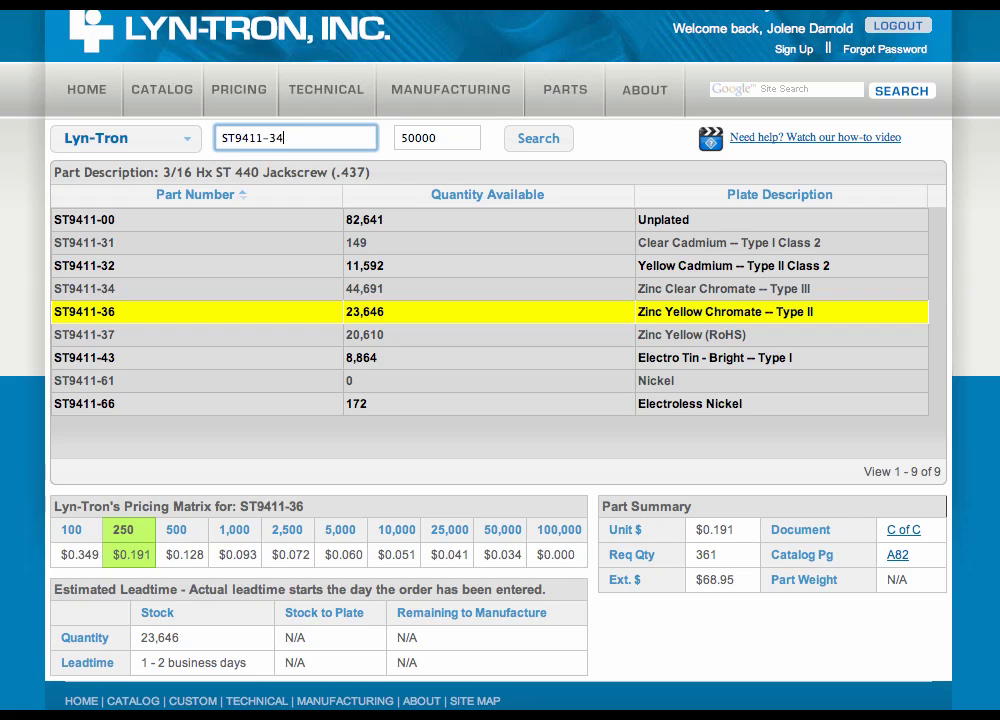
pyautogui.press('Return')
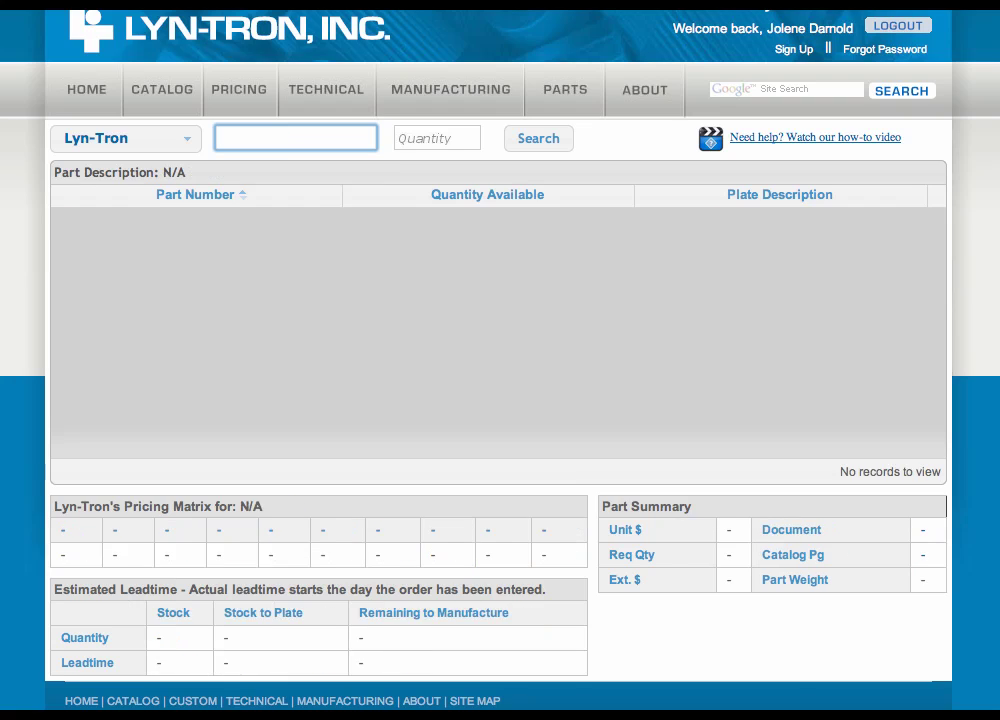
pyautogui.write('ST6979-0.500-34')
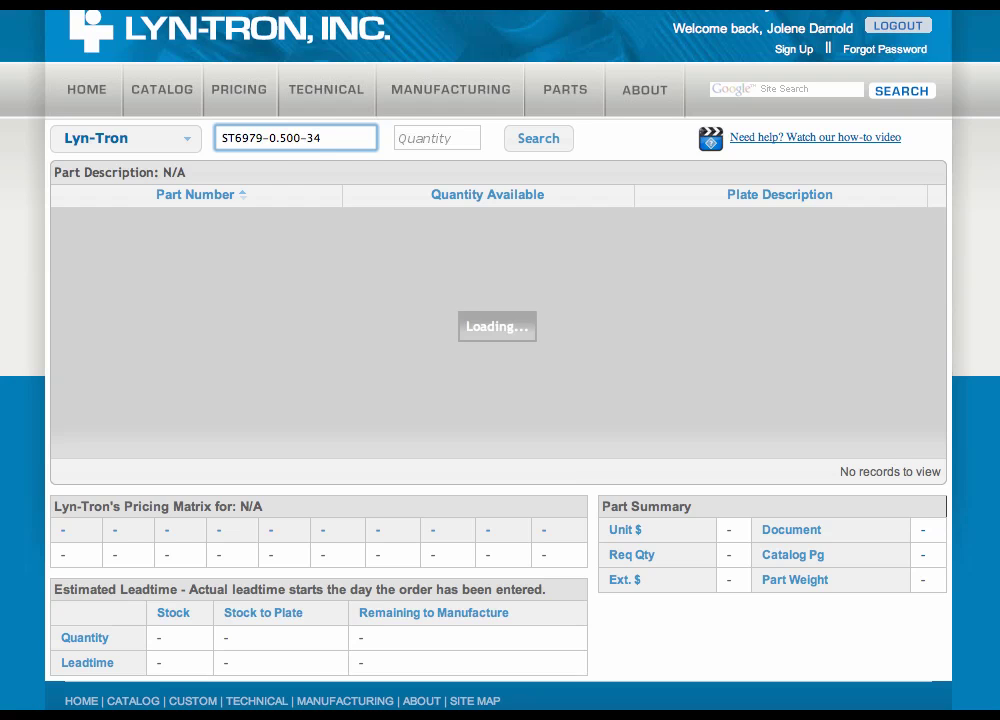
# Price ST6979-0.500-34 at 25,000 pieces: $0.095 each, $2,375.00 total, 3,003 in stock.
pyautogui.click(426, 140)
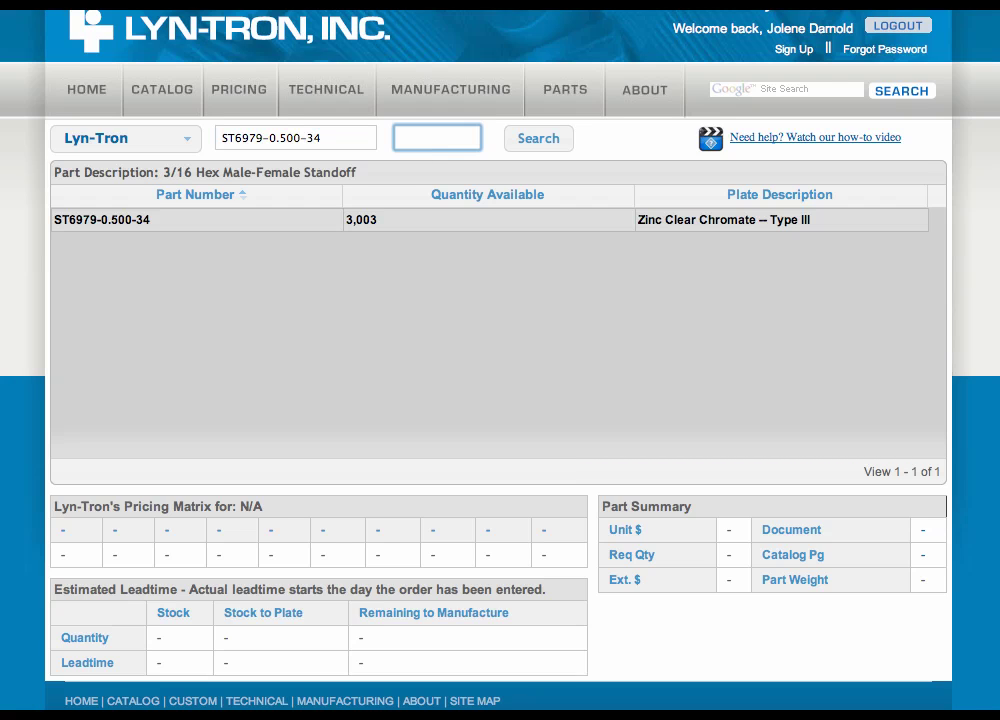
pyautogui.write('100')
pyautogui.press('Return')
pyautogui.click(431, 138)
pyautogui.press('BackSpace')
pyautogui.press('BackSpace')
pyautogui.press('BackSpace')
pyautogui.write('2500')
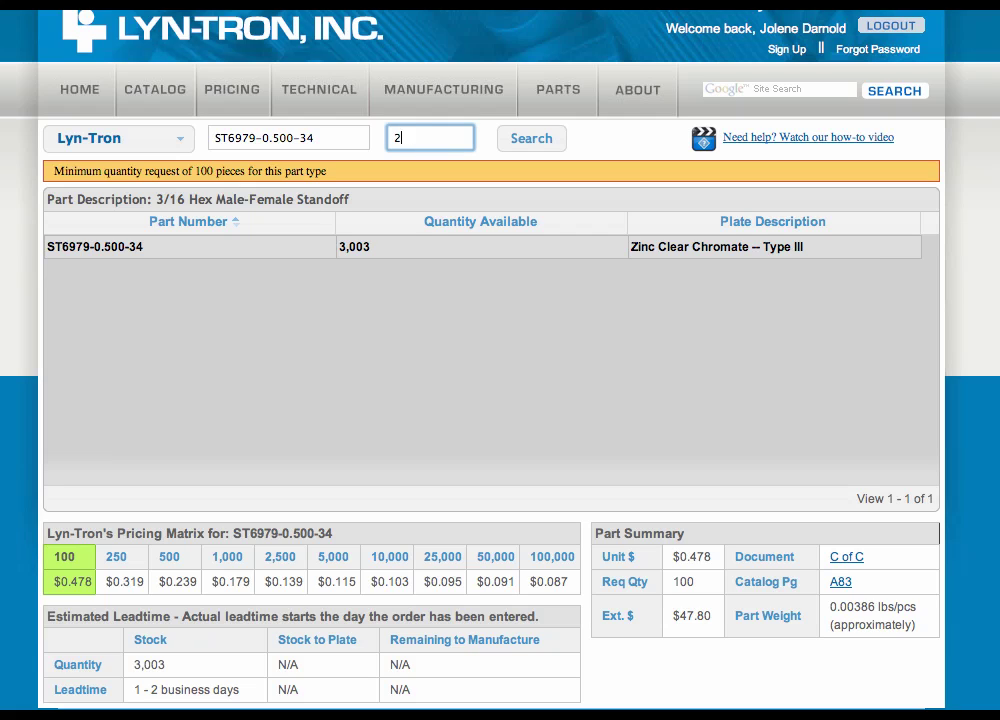
pyautogui.write('0')
pyautogui.click(511, 143)
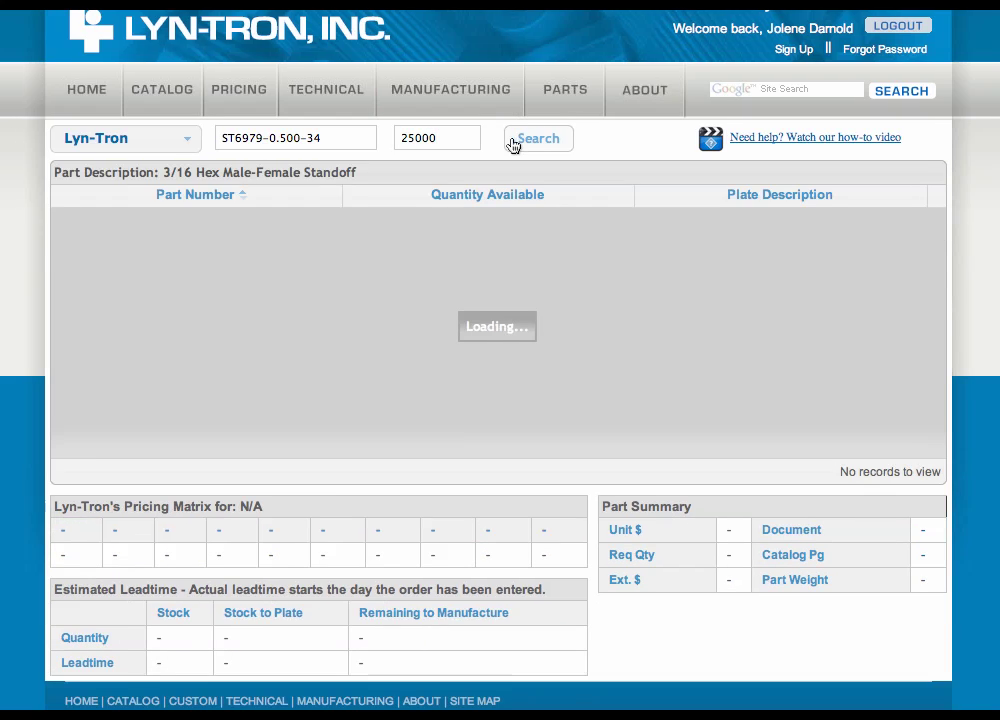
pyautogui.click(195, 229)
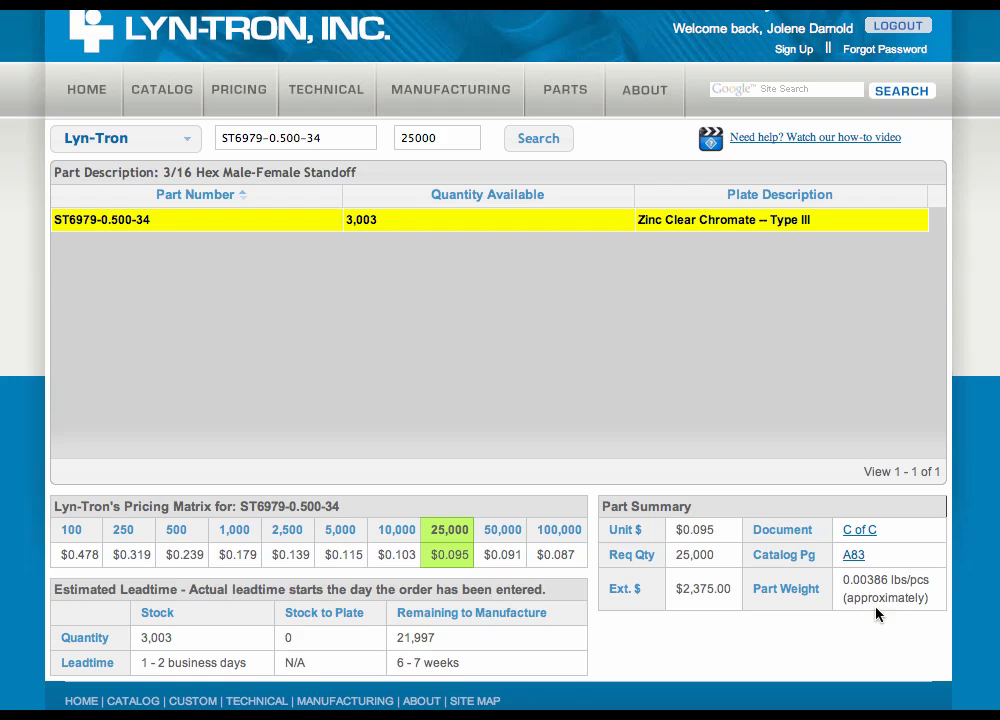
# Shorten the part number to ST6979-0.250 and search, listing its seven standoff plating variants.
pyautogui.tripleClick(346, 133)
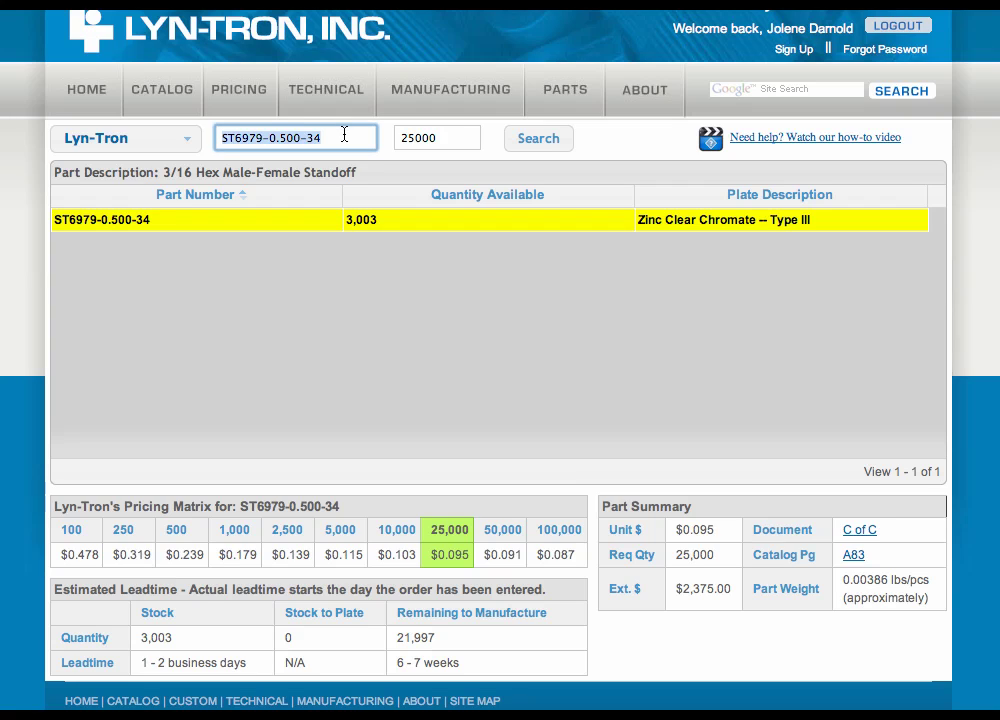
pyautogui.click(346, 133)
pyautogui.press('BackSpace')
pyautogui.press('BackSpace')
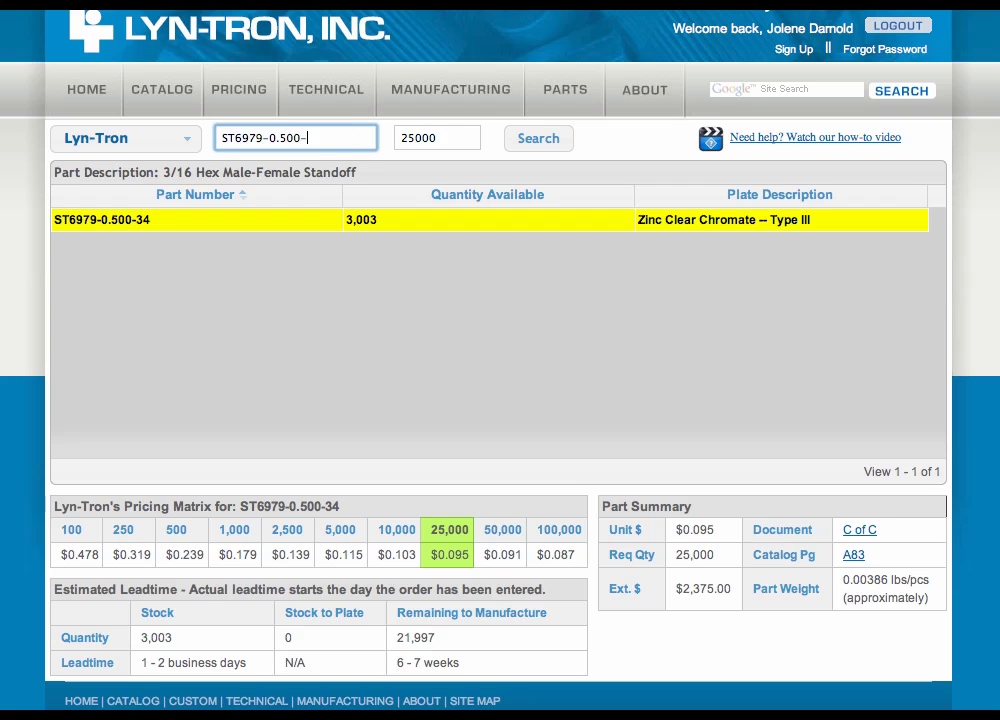
pyautogui.press('BackSpace')
pyautogui.press('BackSpace')
pyautogui.press('BackSpace')
pyautogui.press('BackSpace')
pyautogui.press('BackSpace')
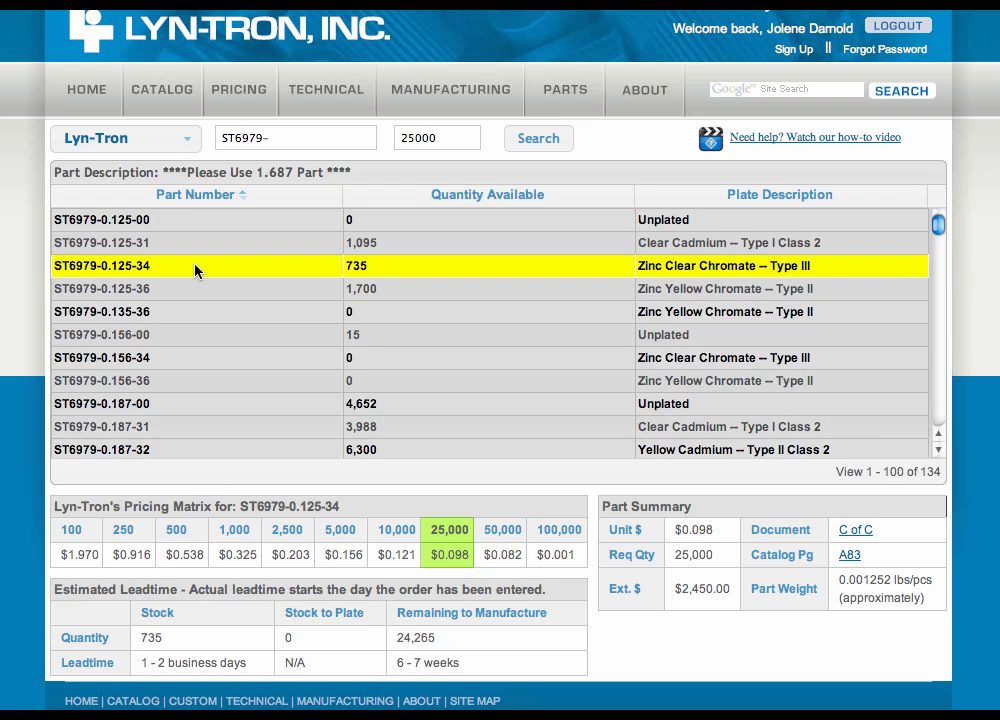
pyautogui.tripleClick(286, 140)
pyautogui.click(286, 140)
pyautogui.write('0.252')
pyautogui.press('BackSpace')
pyautogui.press('BackSpace')
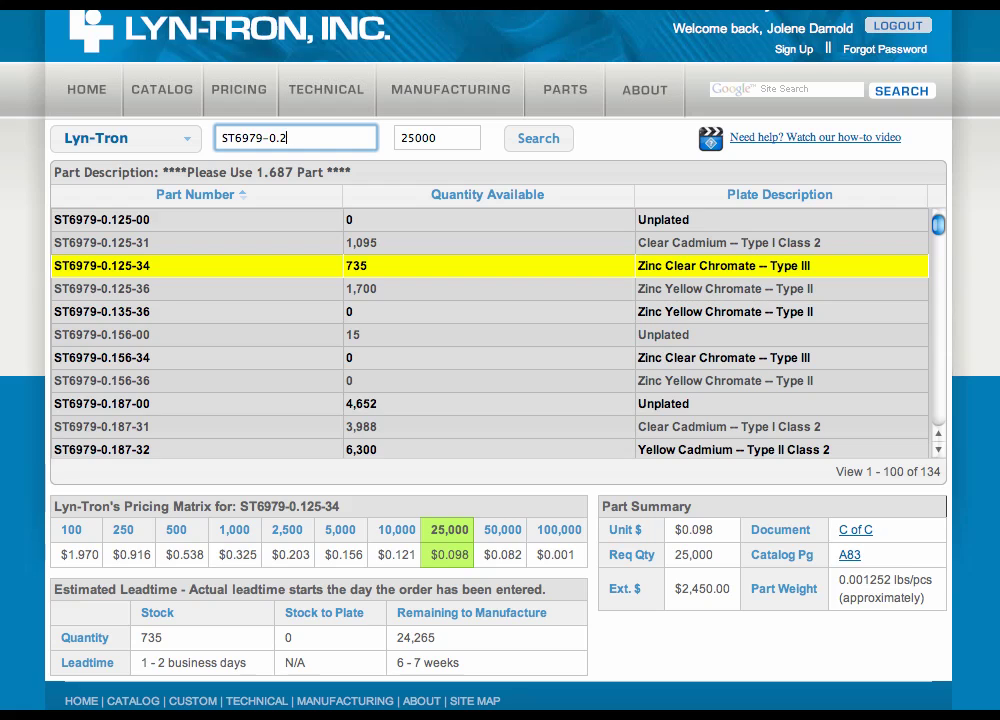
pyautogui.press('Return')
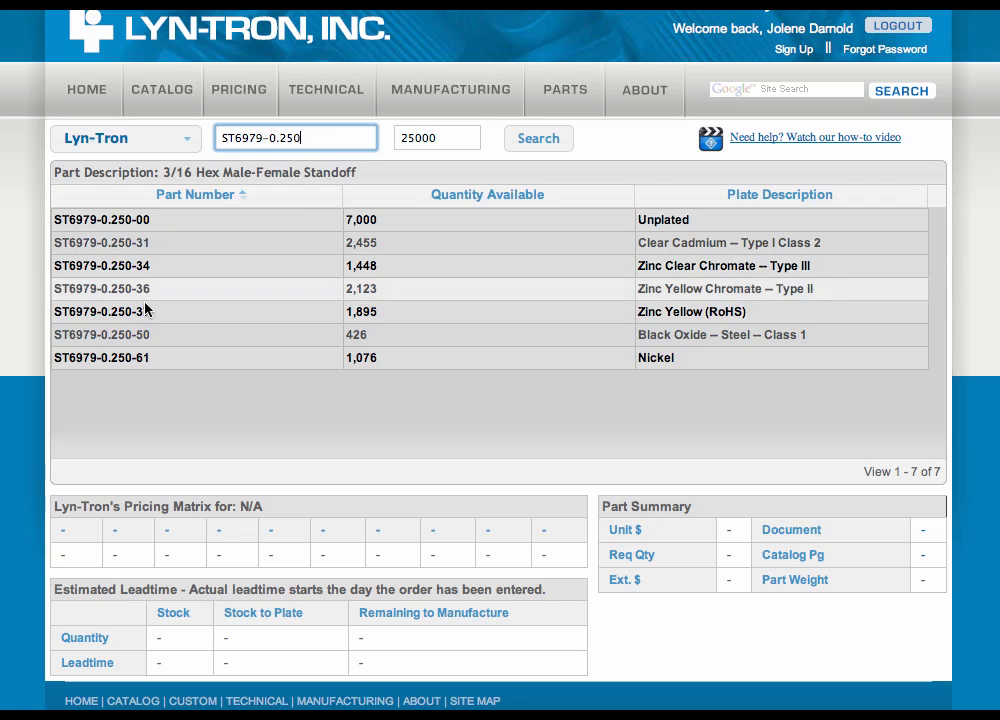
# Replace the ST prefix with '__' wildcards to search 6979-0.250 across every material prefix.
pyautogui.click(236, 138)
pyautogui.press('BackSpace')
pyautogui.press('BackSpace')
pyautogui.write('__')
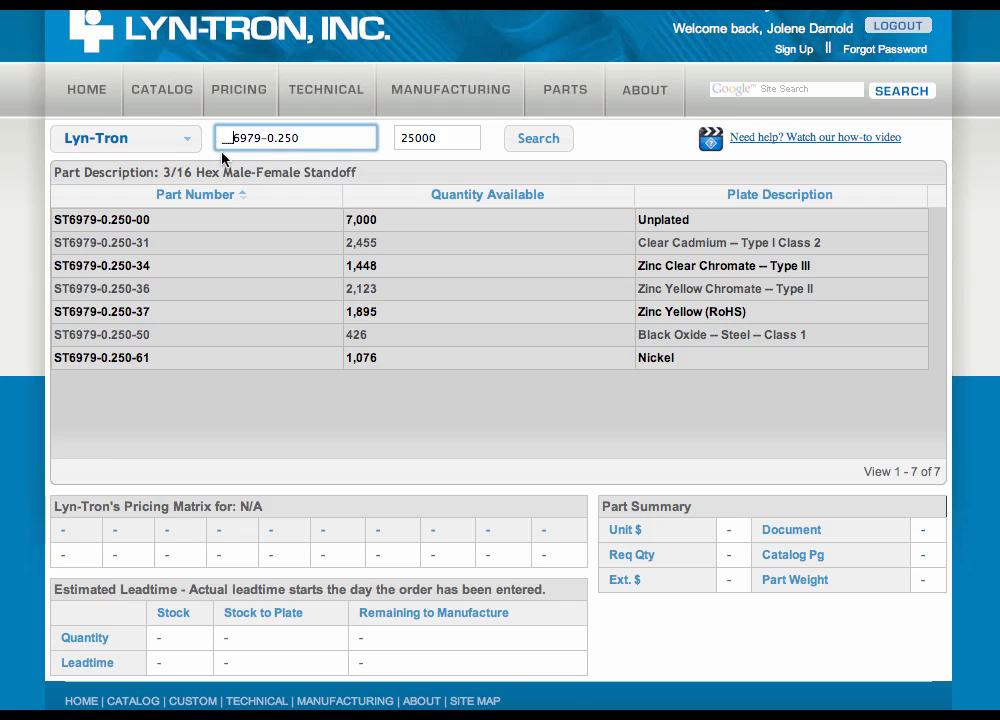
pyautogui.press('Return')
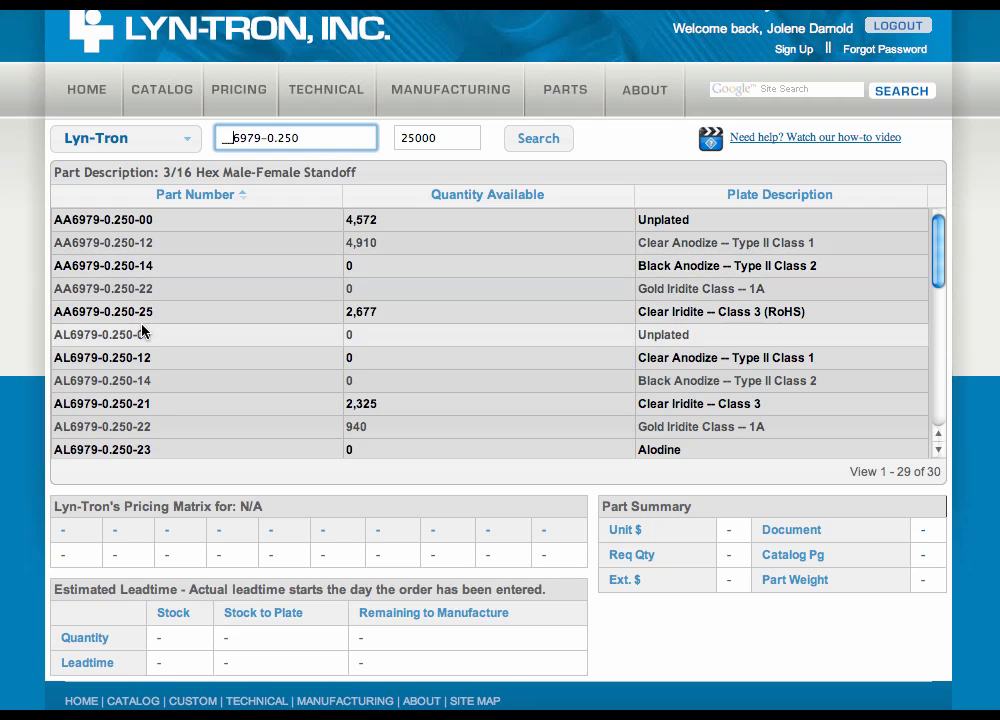
# Browse the 30 results from AA to ST and select AA6979-0.250-14.
pyautogui.scroll(-1, 143, 413)
pyautogui.scroll(-5, 143, 408)
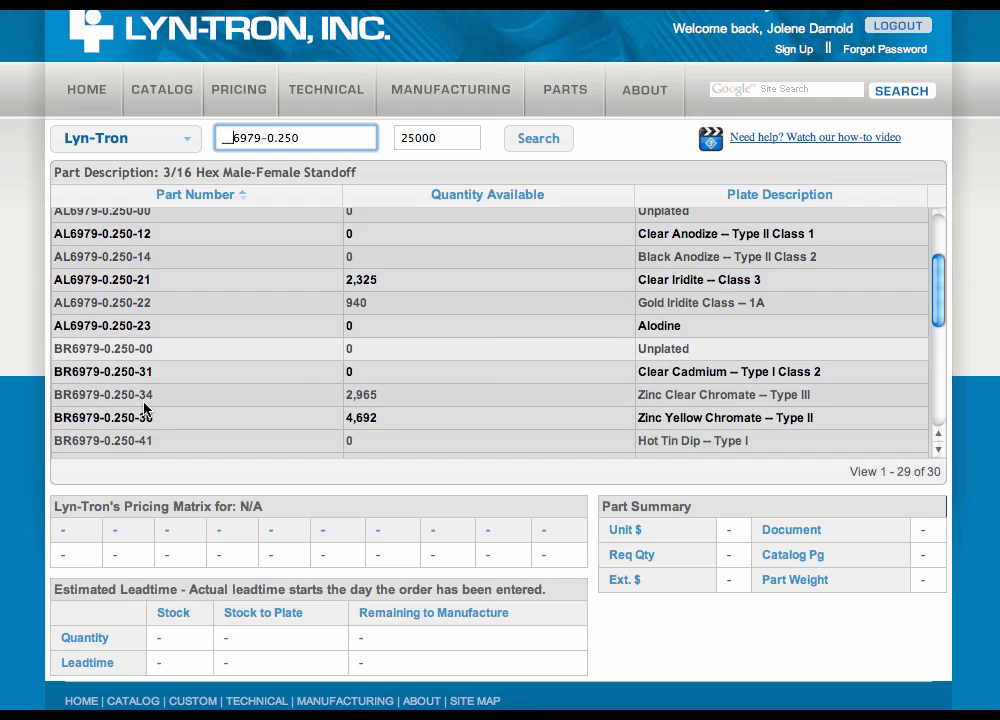
pyautogui.scroll(-3, 143, 405)
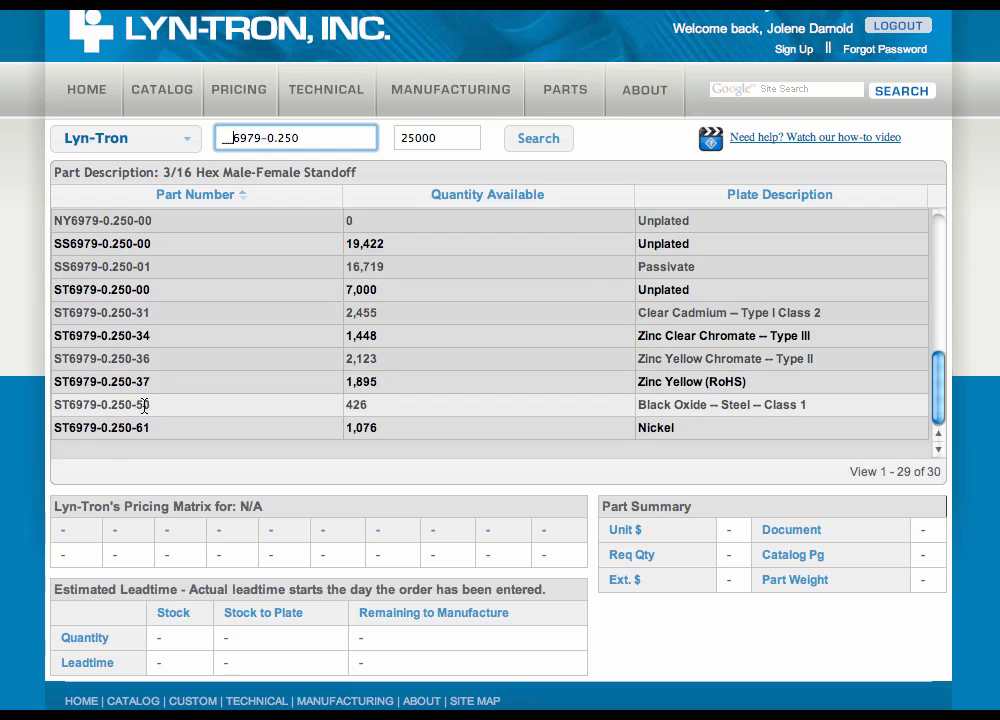
pyautogui.scroll(9, 143, 403)
pyautogui.scroll(2, 145, 400)
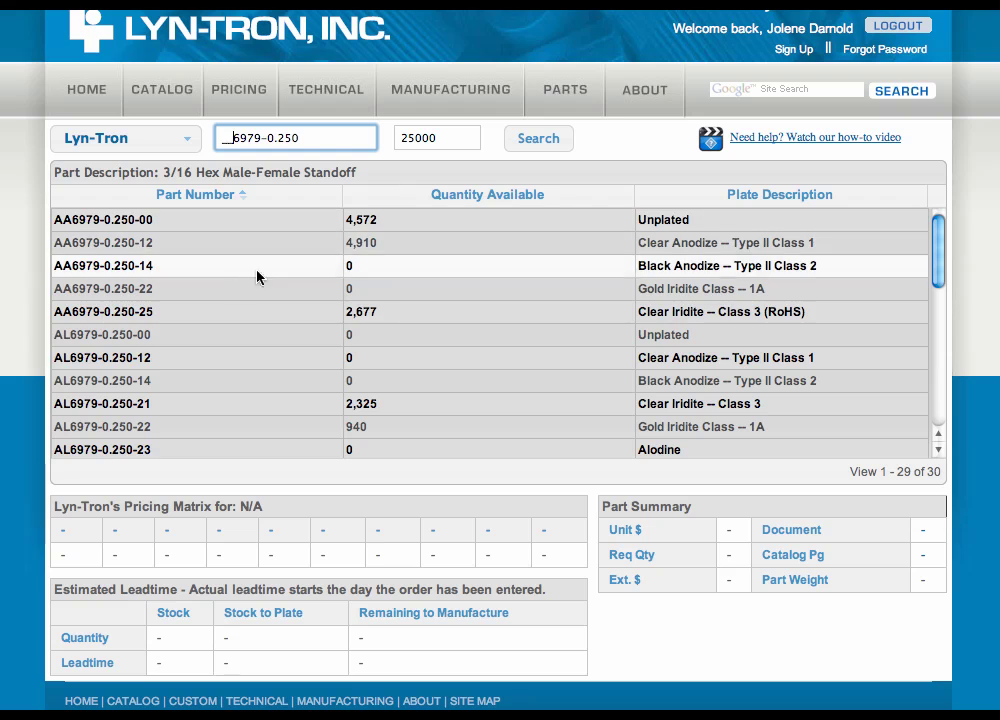
pyautogui.scroll(-10, 128, 313)
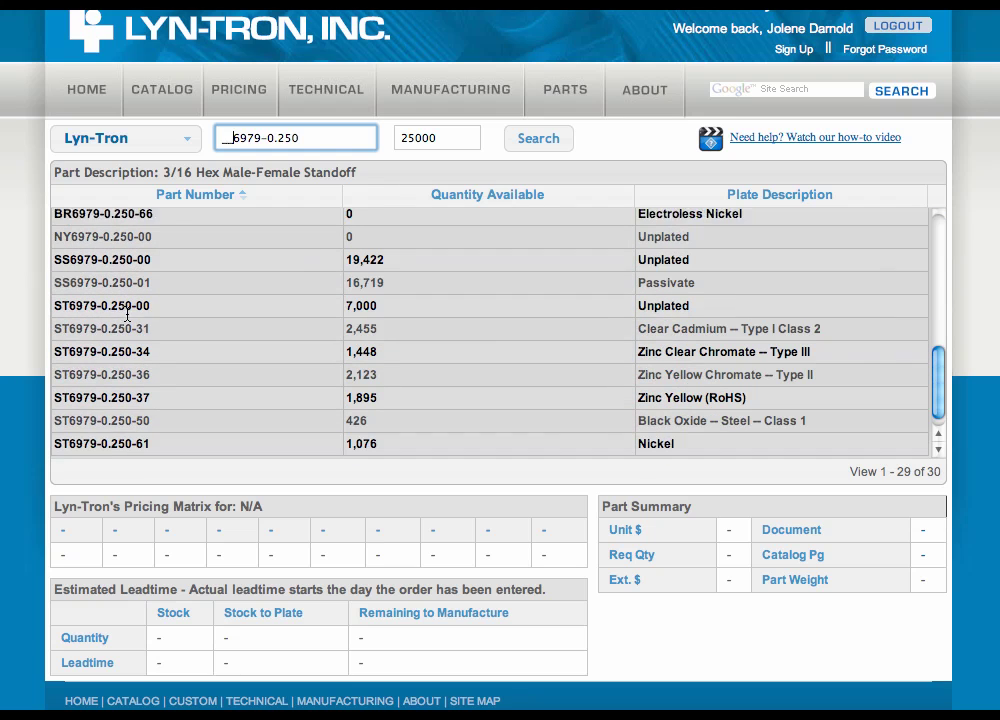
pyautogui.scroll(10, 127, 313)
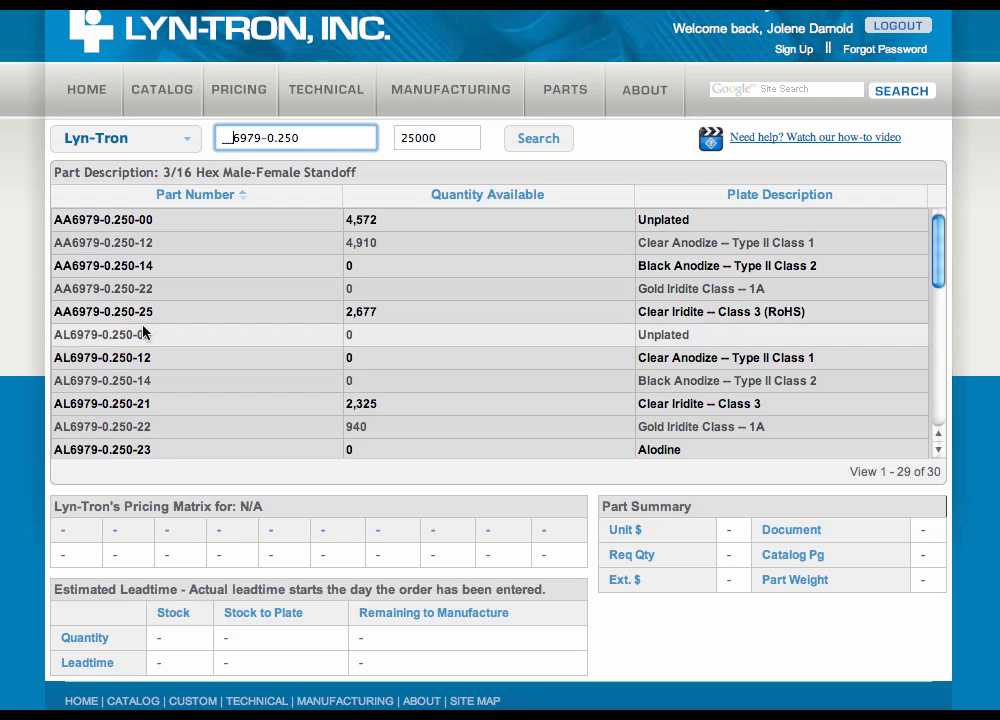
pyautogui.click(122, 266)
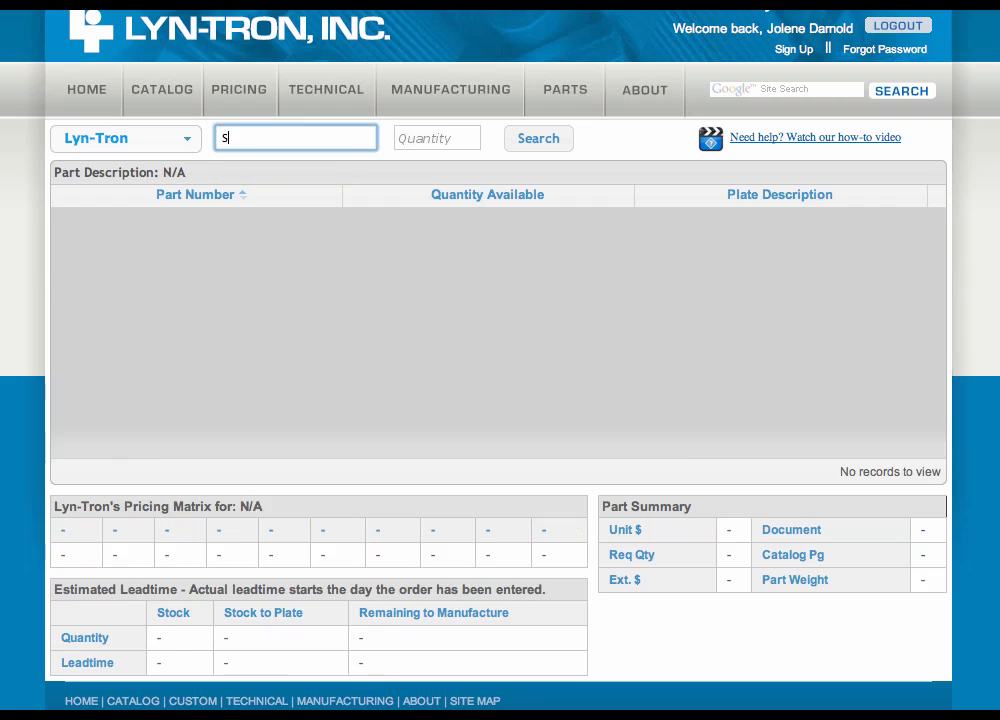
# Search ST9412-34, the 3/16" hex jackscrew, priced at the 115-piece minimum: $40.14 total.
pyautogui.write('T9412-34')
pyautogui.press('Return')
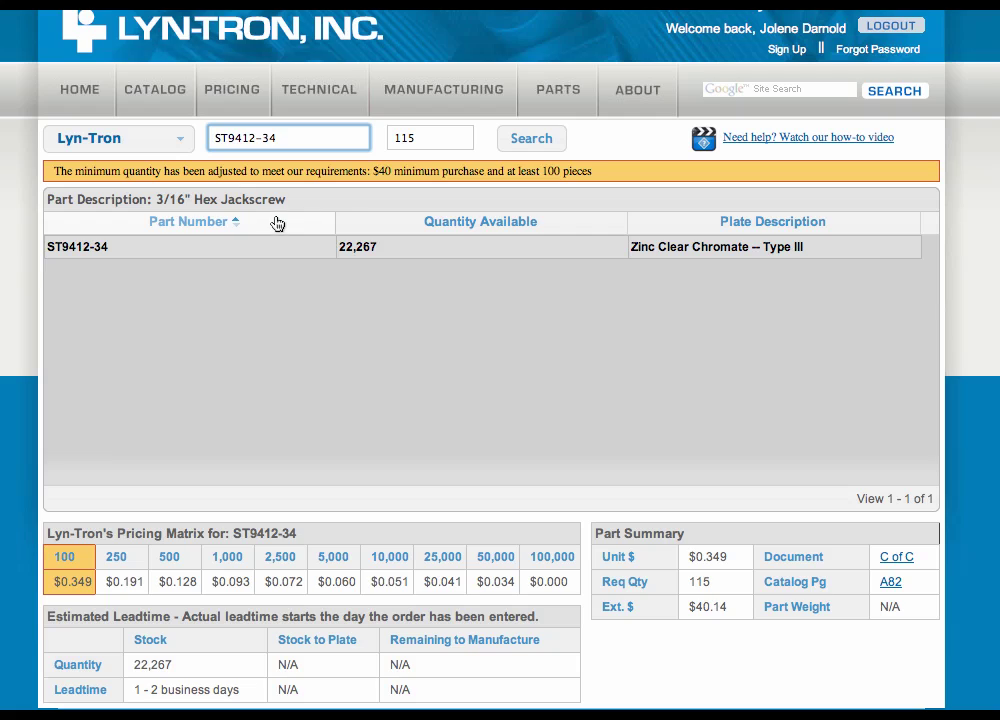
# Change the ST9412-34 quantity from 115 to 500: $0.128 each, $64.00 total.
pyautogui.doubleClick(419, 139)
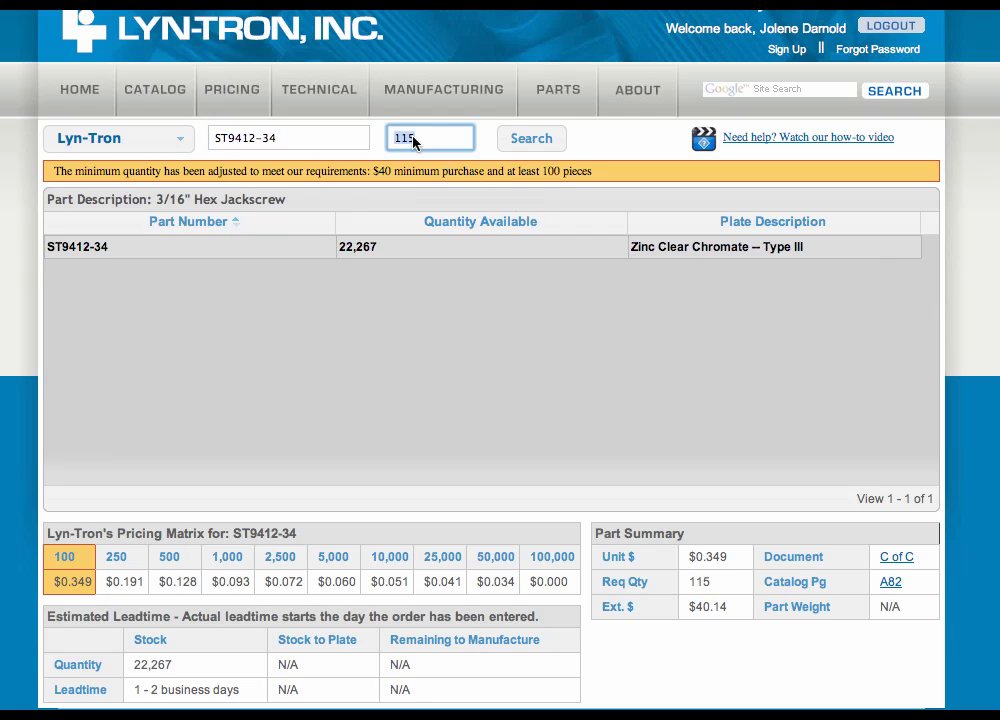
pyautogui.press('BackSpace')
pyautogui.write('500')
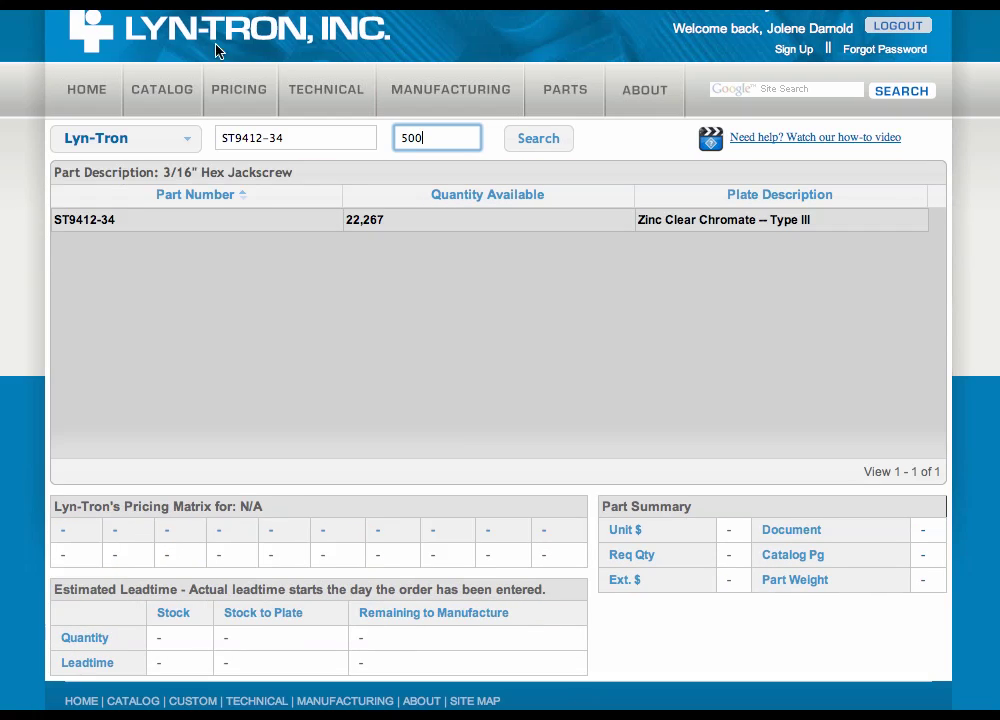
pyautogui.click(522, 141)
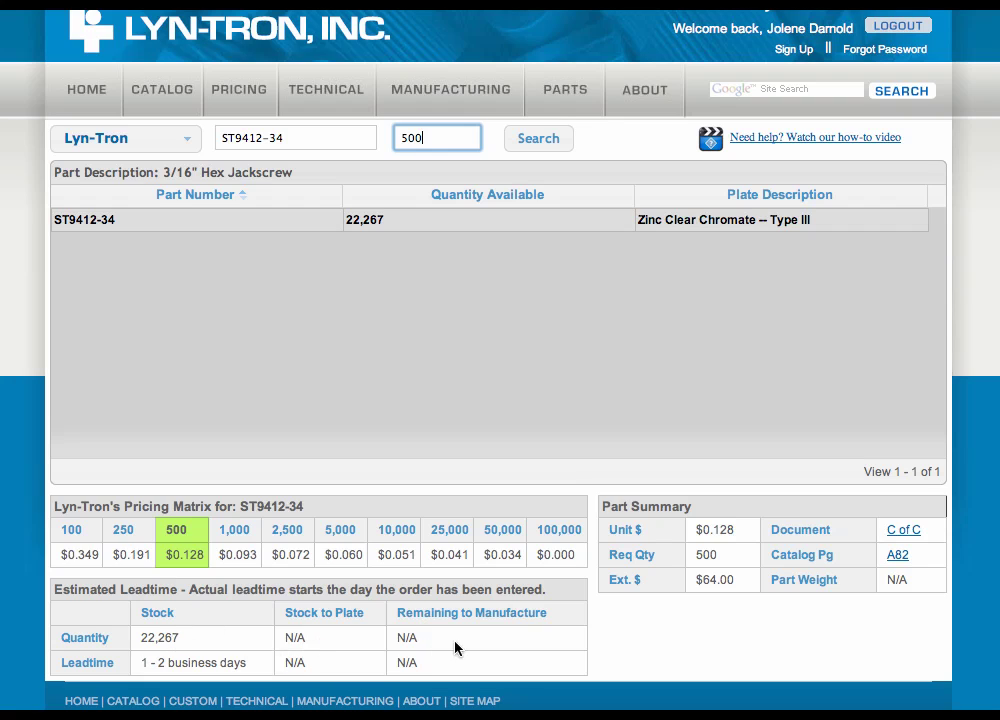
# Reset and look up BR6340-02-0.250-34, priced at its 117-piece minimum.
pyautogui.press('super+r')
pyautogui.write('BR6340')
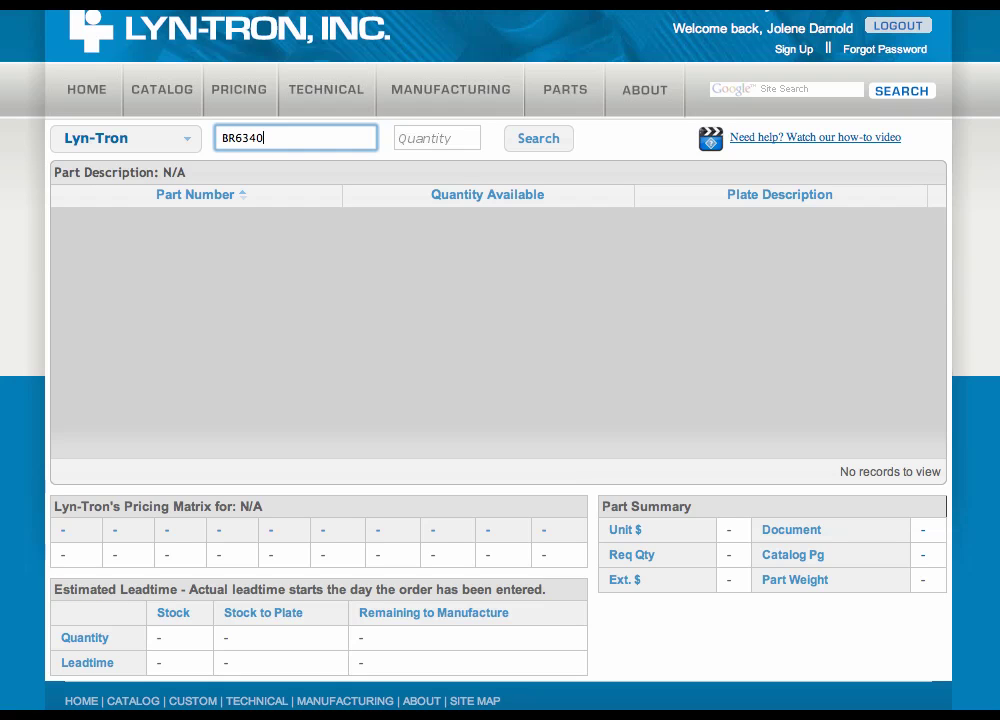
pyautogui.write('-02-0.250-34')
pyautogui.press('Return')
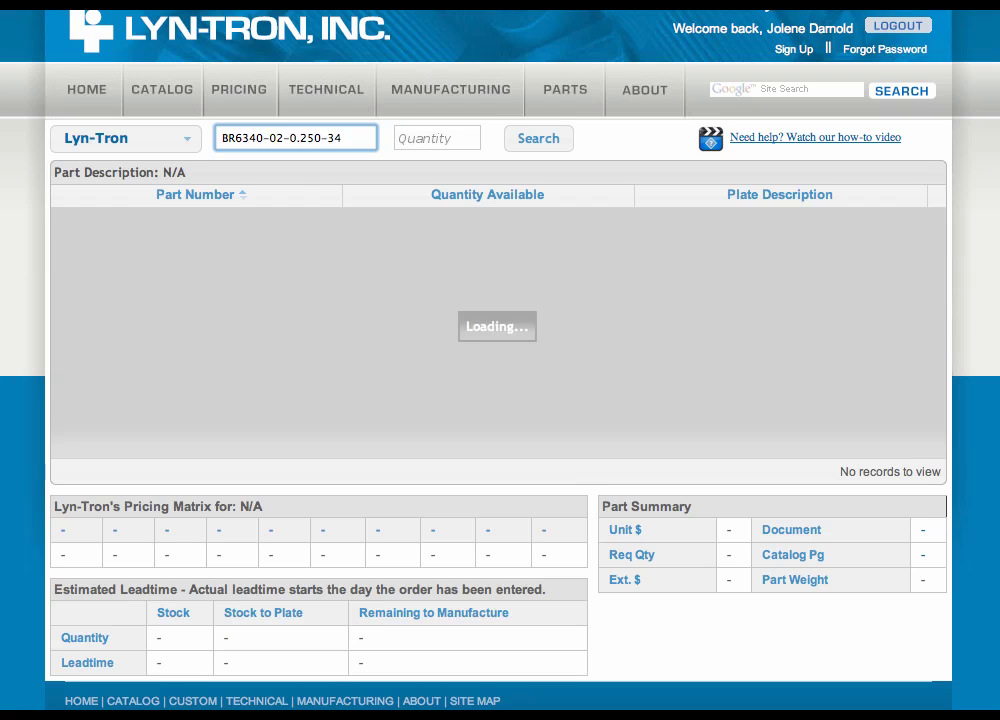
pyautogui.click(440, 136)
pyautogui.write('1')
pyautogui.press('Return')
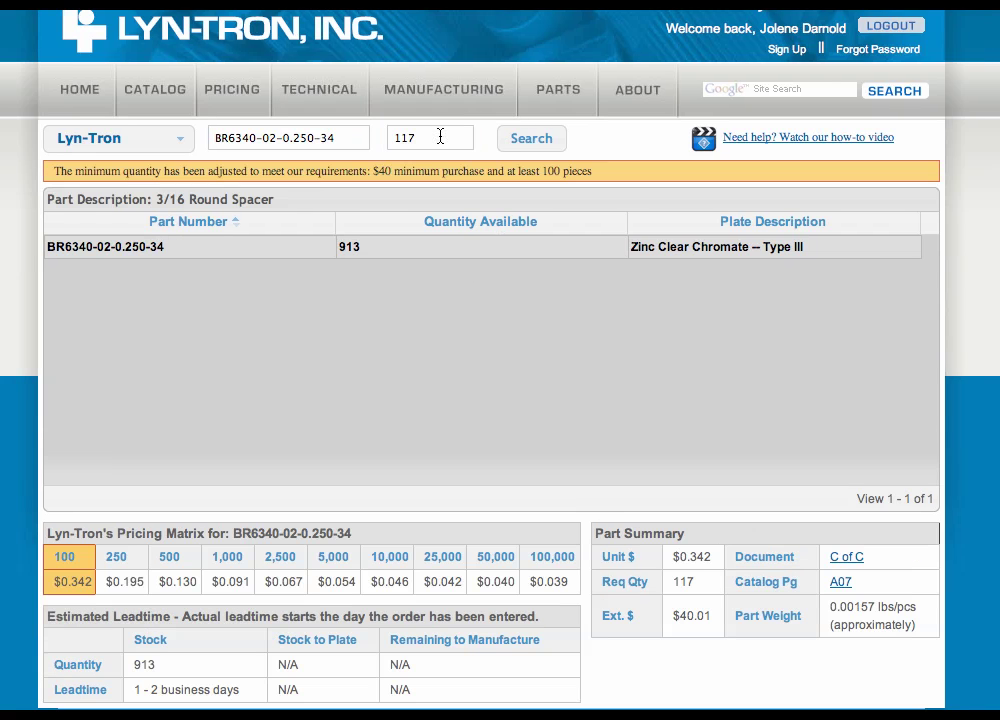
# Replace the 117 quantity with 10000.
pyautogui.click(425, 140)
pyautogui.press('BackSpace')
pyautogui.press('BackSpace')
pyautogui.press('BackSpace')
pyautogui.write('10000')
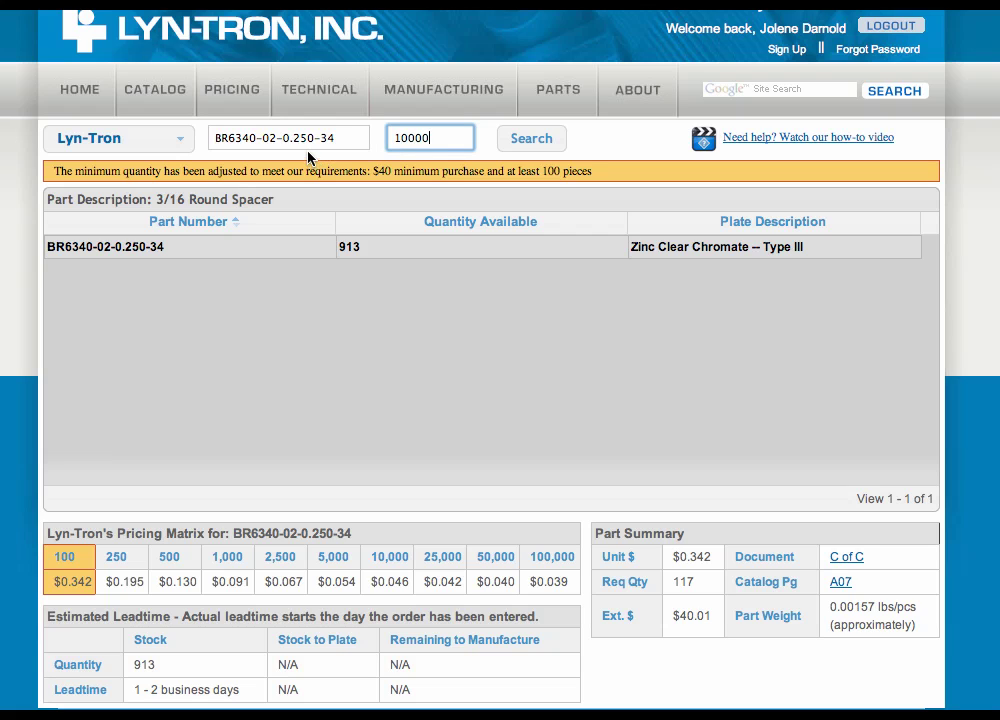
# Price BR6340-02-0.250-34 at 10,000 pieces: $0.046 each, $460.00 total, 6–7 weeks for the remaining 8,498.
pyautogui.click(539, 146)
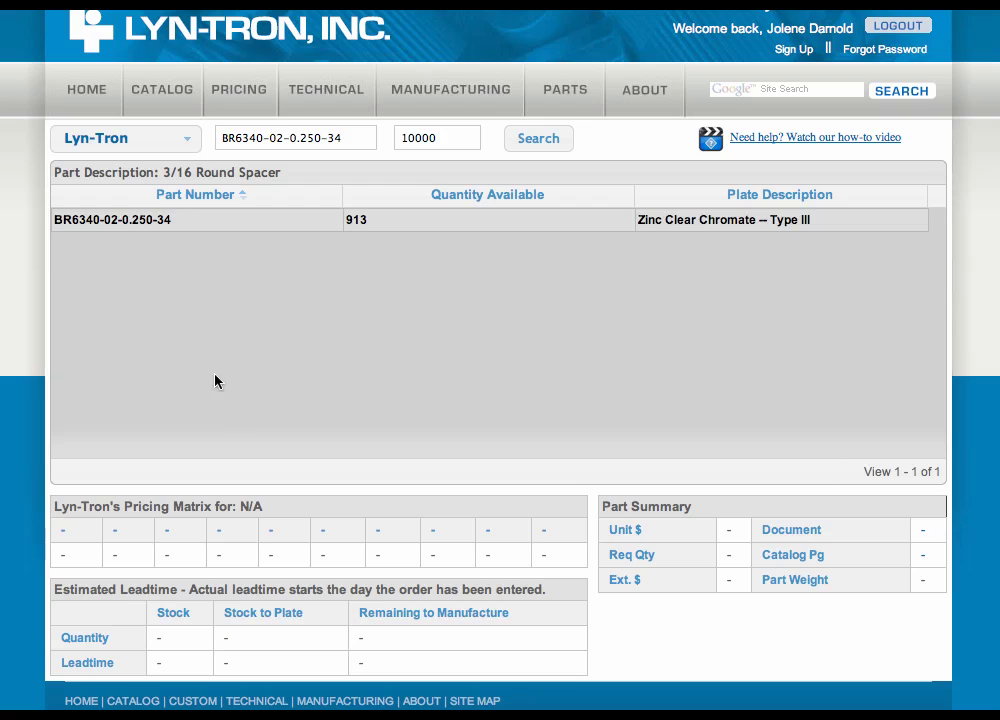
pyautogui.click(125, 228)
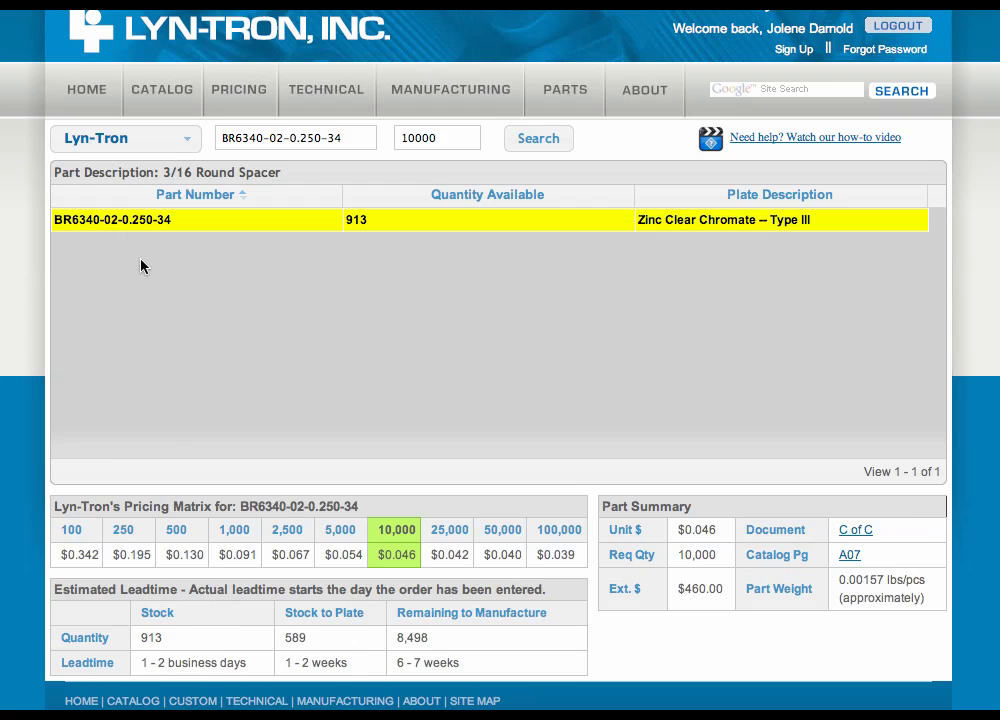